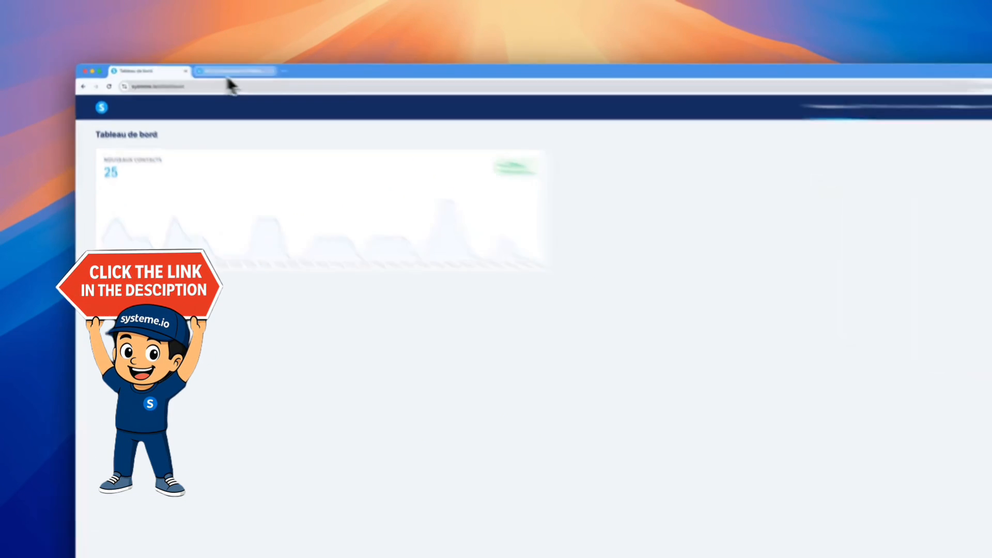
{"action": "left_click", "coordinate": [230, 72]}
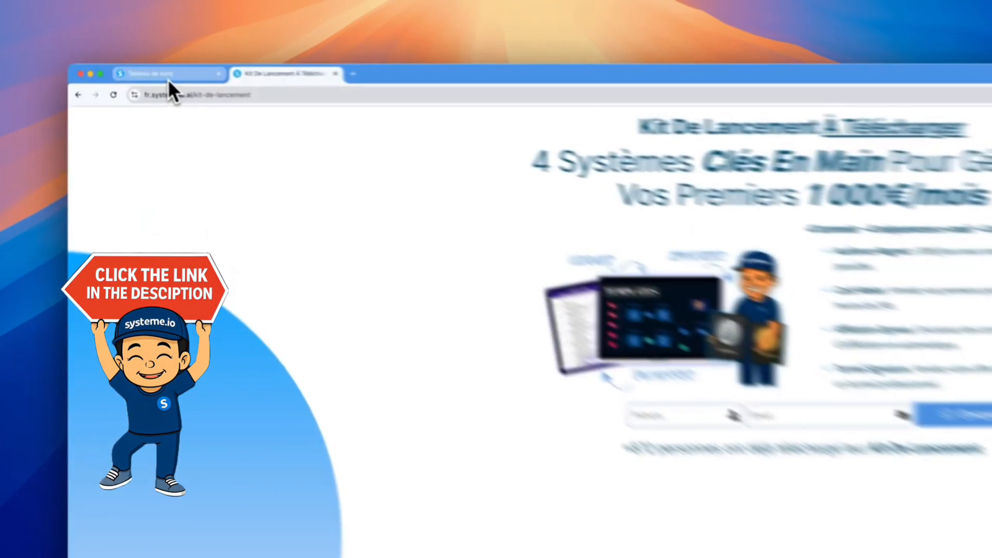
{"action": "left_click", "coordinate": [169, 78]}
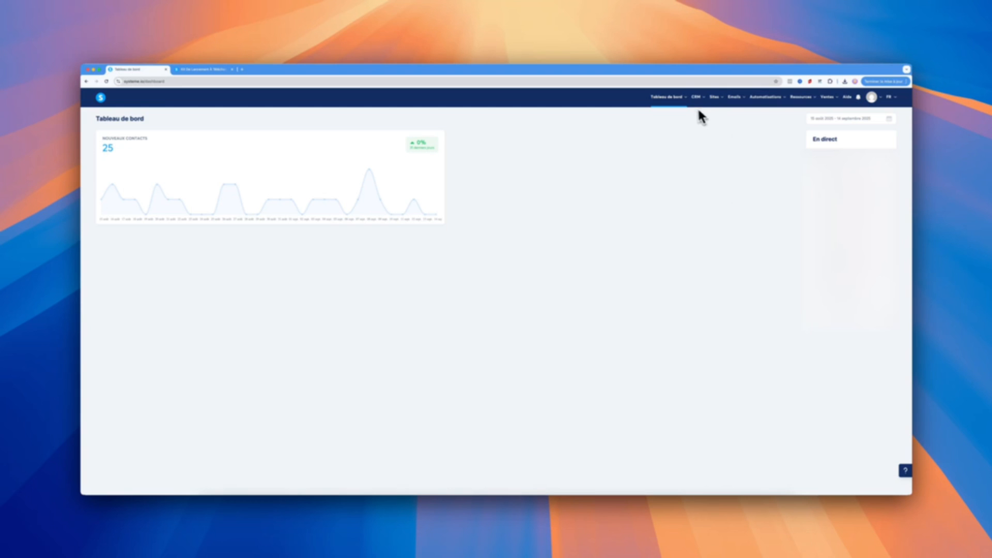
Create a new contact tag named "Affilié" in the CRM
{"action": "mouse_move", "coordinate": [696, 100]}
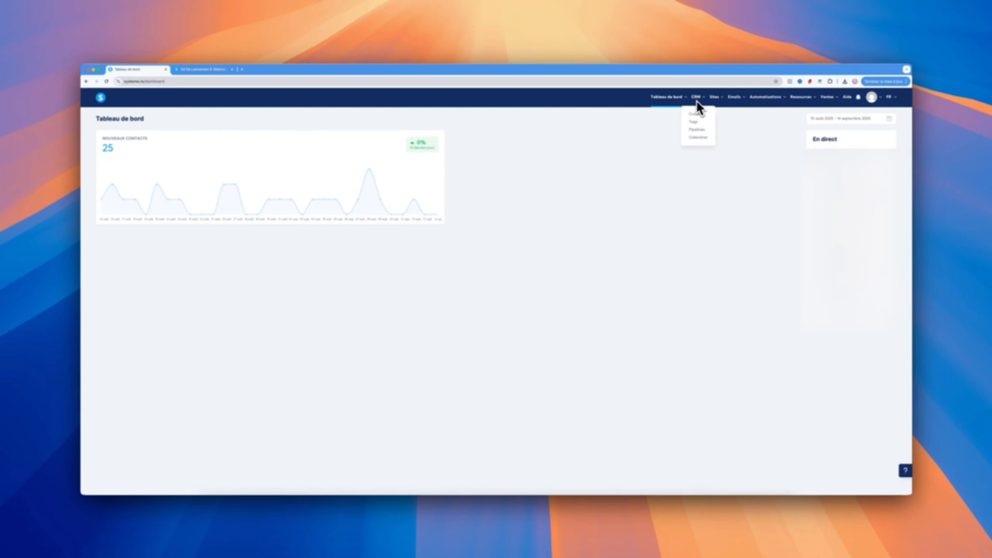
{"action": "left_click", "coordinate": [694, 121]}
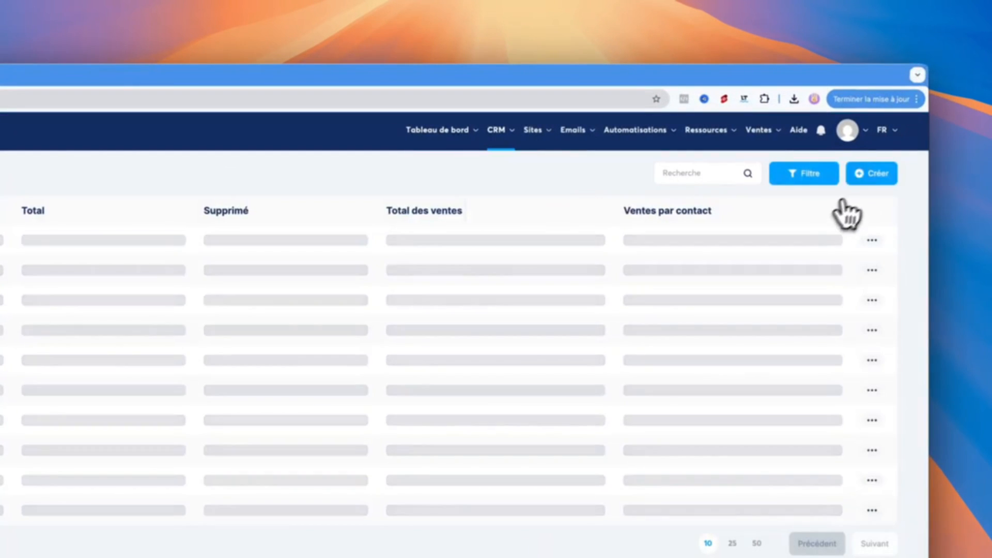
{"action": "left_click", "coordinate": [872, 175]}
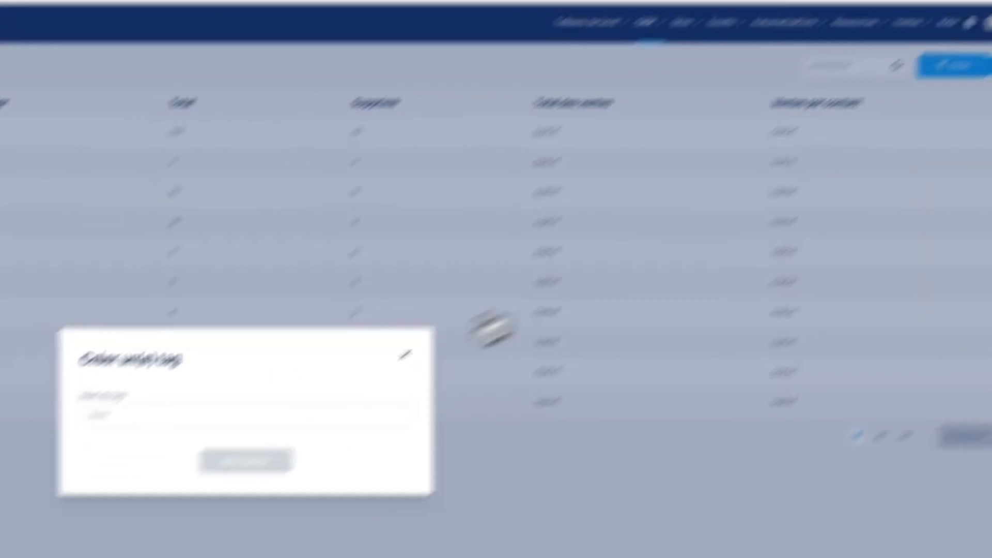
{"action": "left_click", "coordinate": [382, 359]}
{"action": "type", "text": "Affilié"}
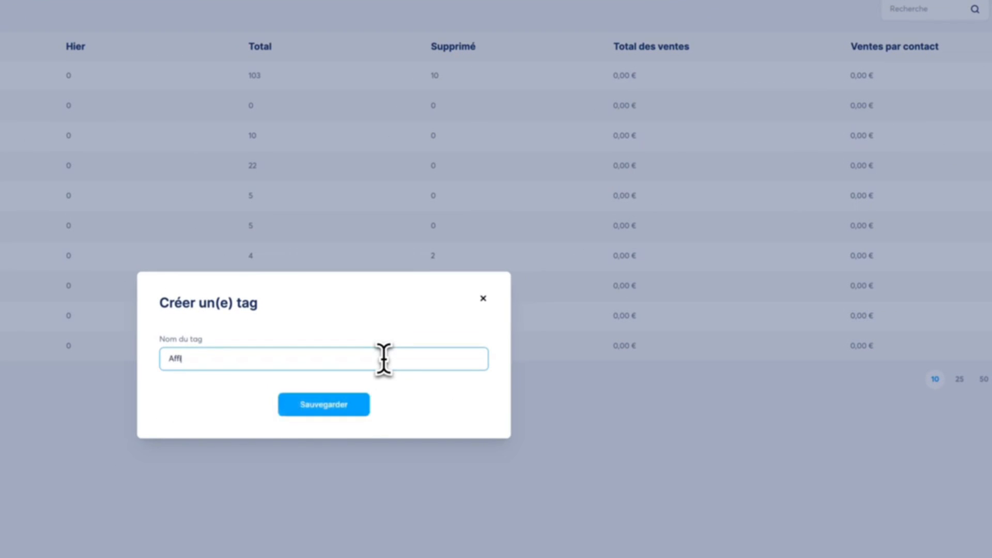
{"action": "left_click", "coordinate": [335, 406]}
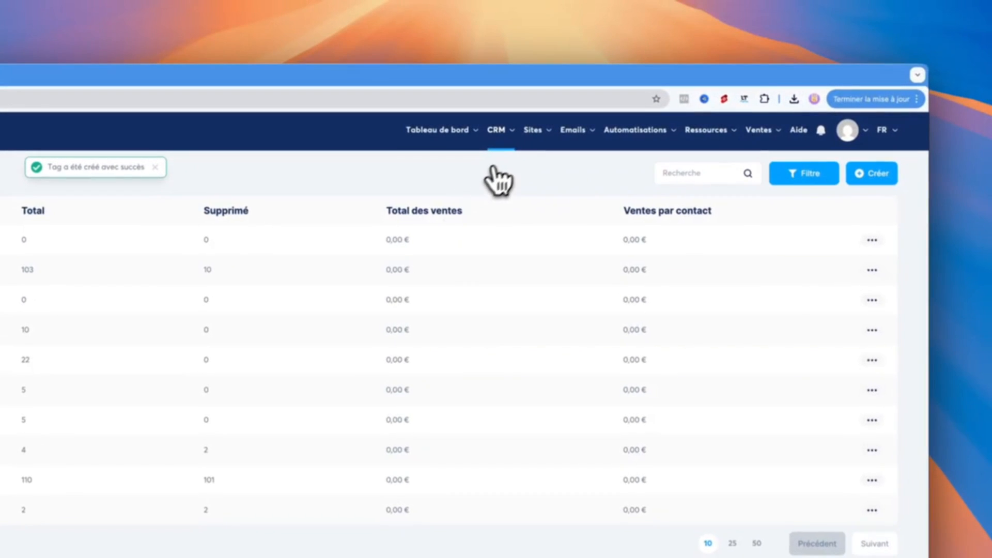
Create a sales funnel named "Affiliation" with the objective "Créer une audience"
{"action": "mouse_move", "coordinate": [532, 133]}
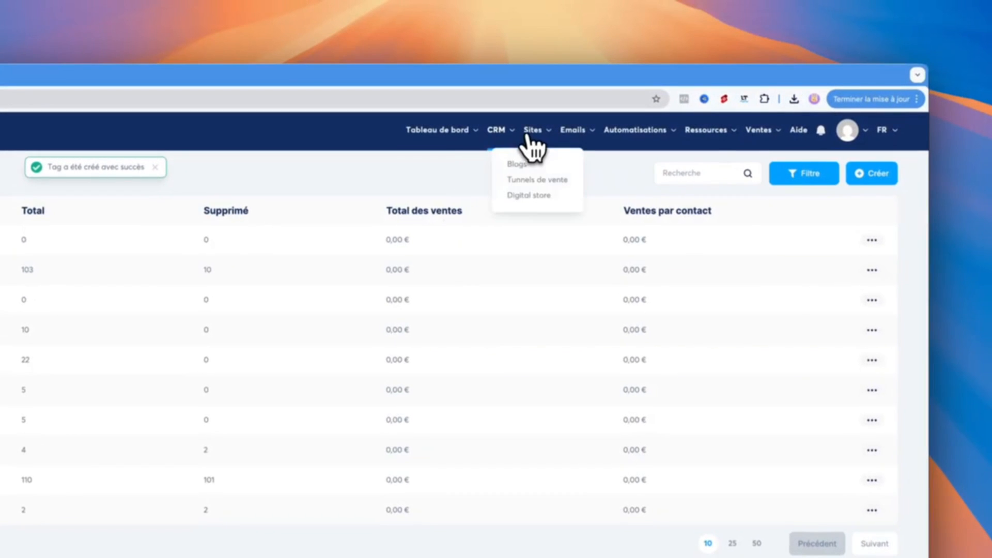
{"action": "left_click", "coordinate": [537, 180]}
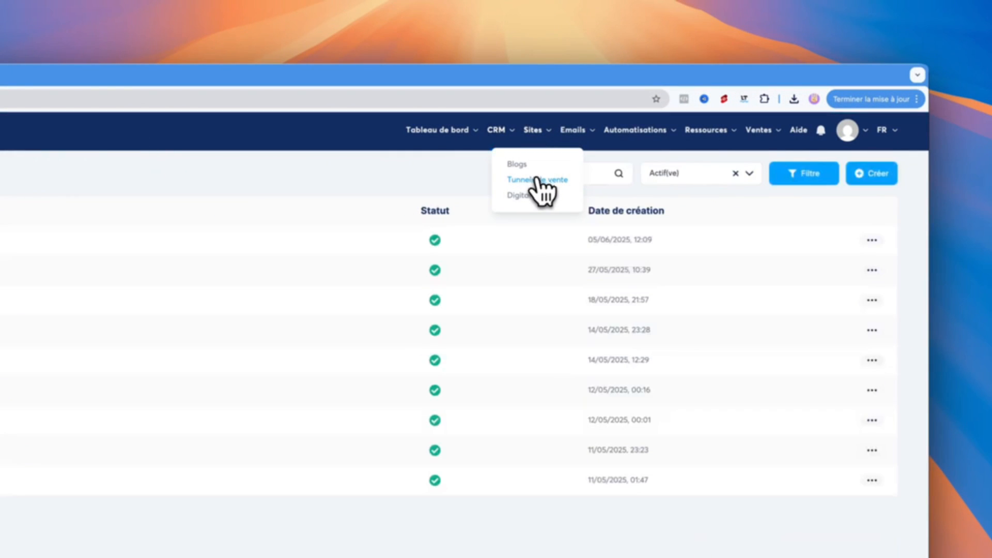
{"action": "left_click", "coordinate": [868, 176]}
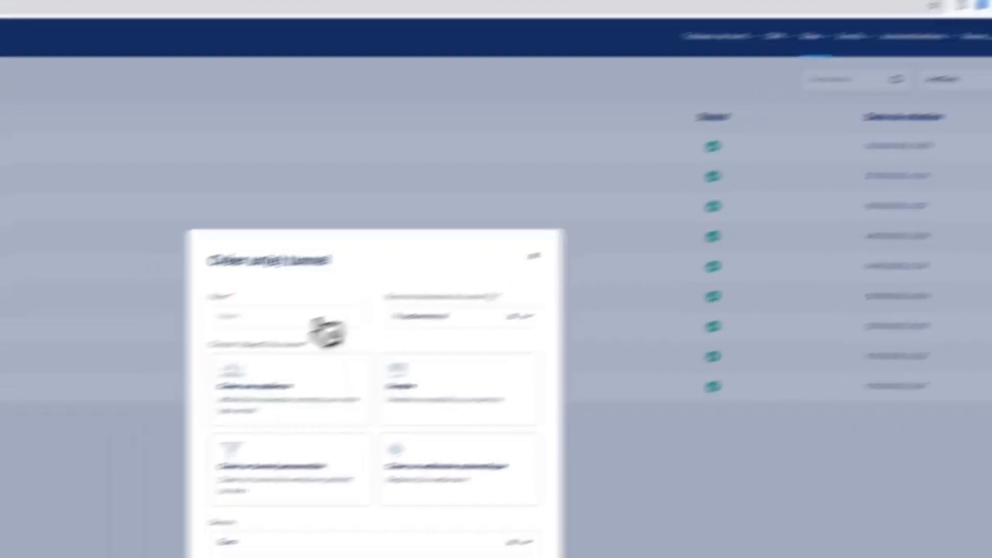
{"action": "left_click", "coordinate": [14, 412]}
{"action": "type", "text": "Affilia"}
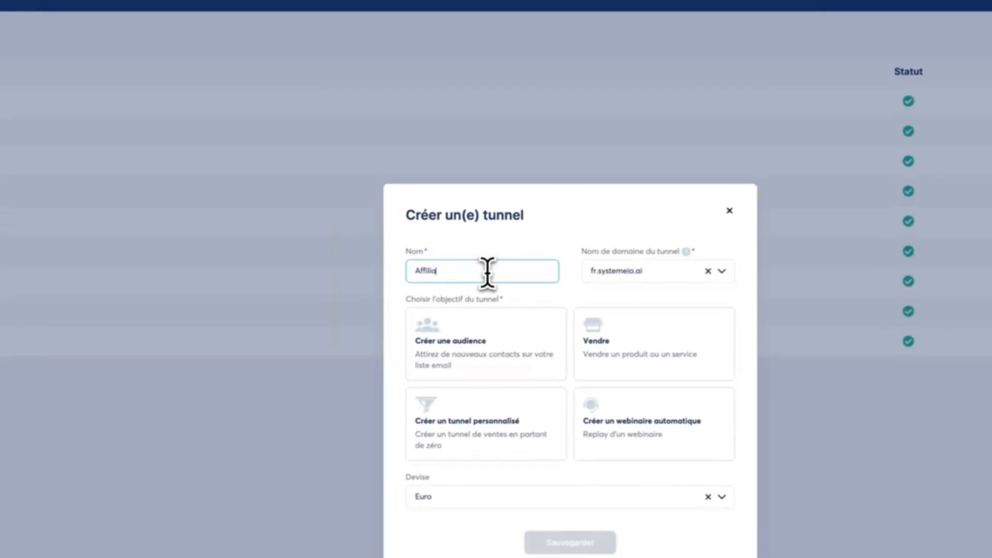
{"action": "type", "text": "tion"}
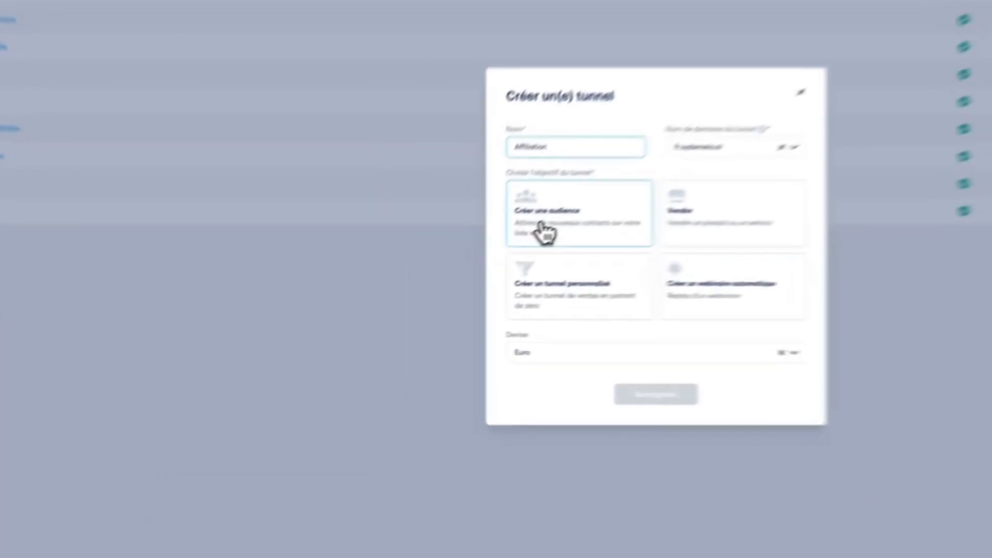
{"action": "left_click", "coordinate": [436, 280]}
{"action": "left_click", "coordinate": [495, 372]}
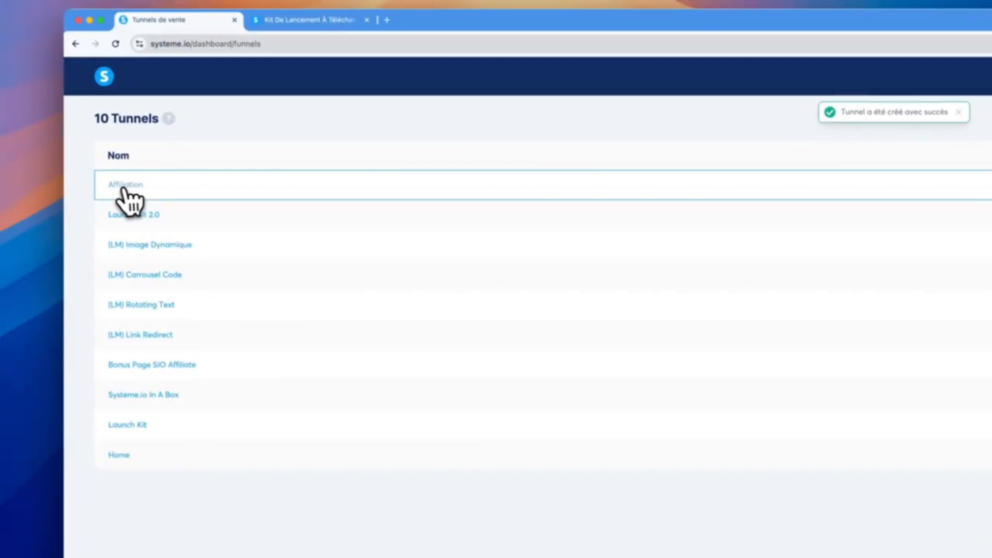
Apply the "Votre emploi de rêve n'est qu'à un clic" template to the funnel's capture page
{"action": "left_click", "coordinate": [122, 188]}
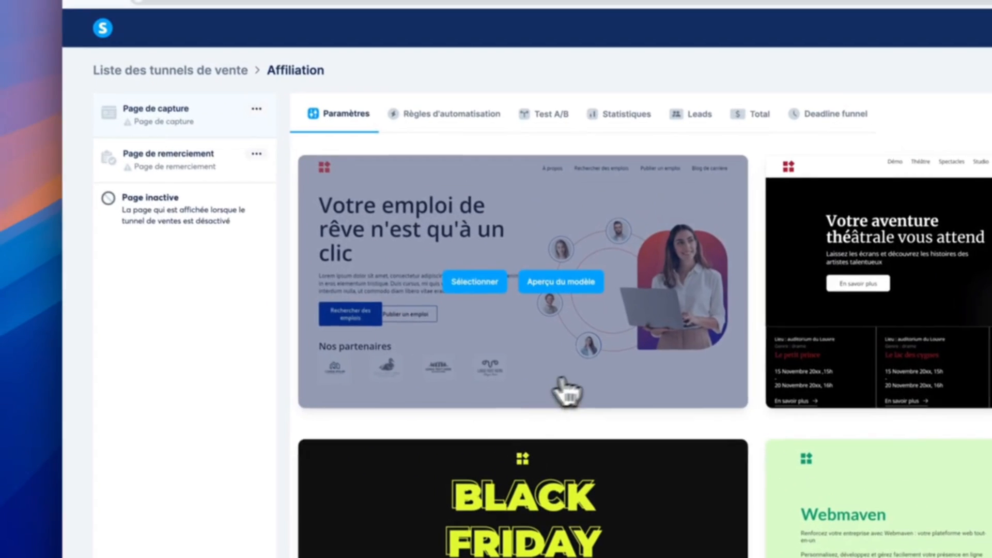
{"action": "left_click", "coordinate": [478, 282]}
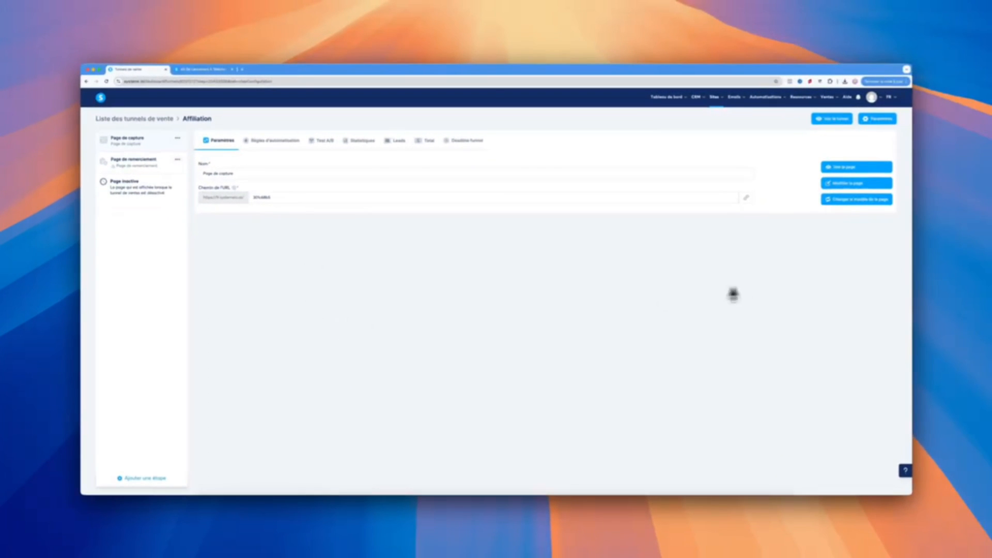
{"action": "left_click", "coordinate": [837, 185]}
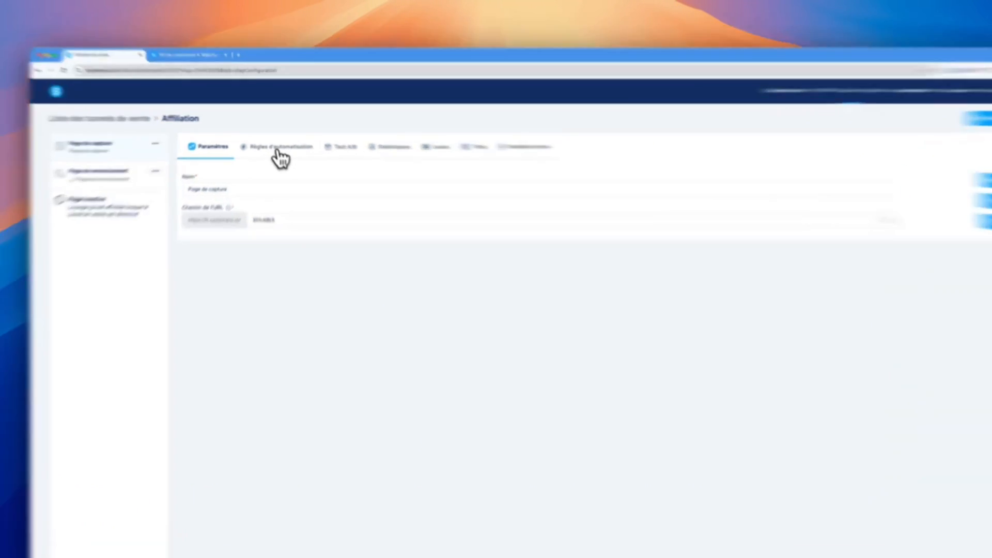
Start an automation rule for the capture page with the trigger "Inscription sur la page (optin)"
{"action": "left_click", "coordinate": [272, 143]}
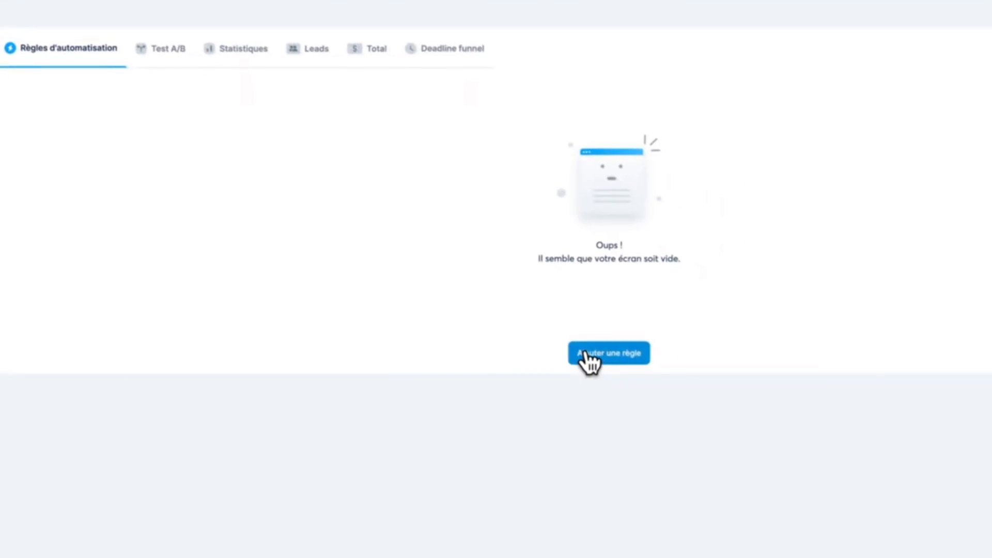
{"action": "left_click", "coordinate": [812, 466]}
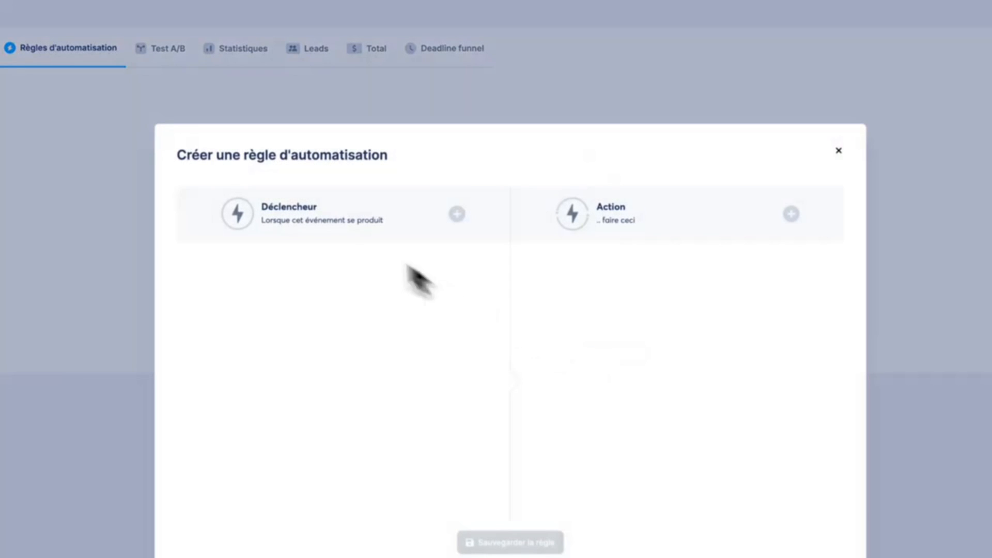
{"action": "left_click", "coordinate": [456, 214]}
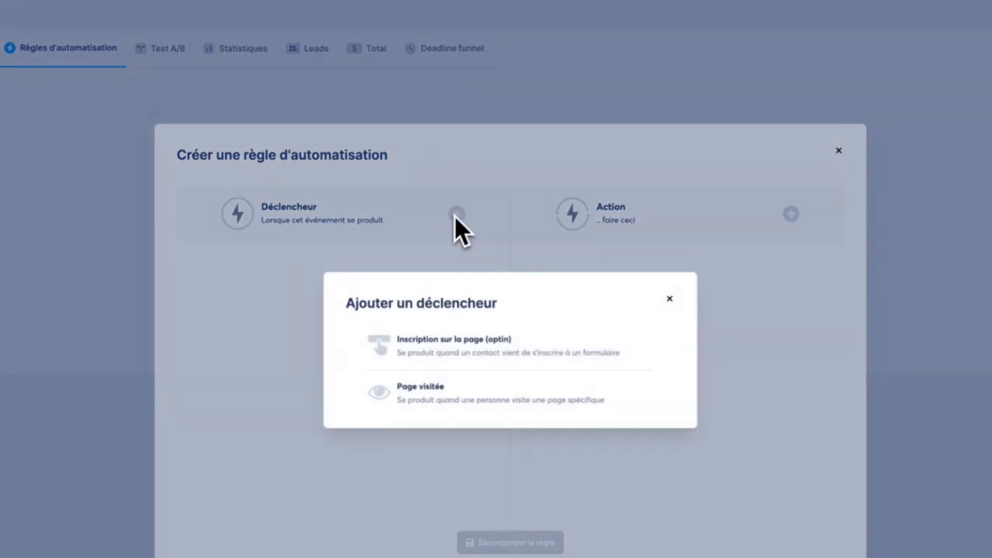
{"action": "left_click", "coordinate": [426, 356]}
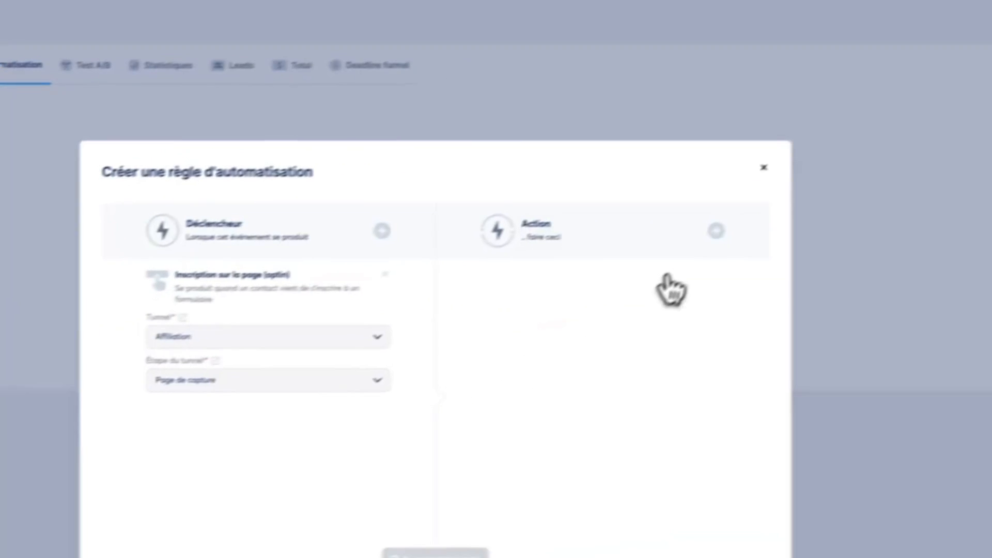
Add an "Ajouter un tag" action to the rule that assigns the "Affilié" tag
{"action": "left_click", "coordinate": [791, 214]}
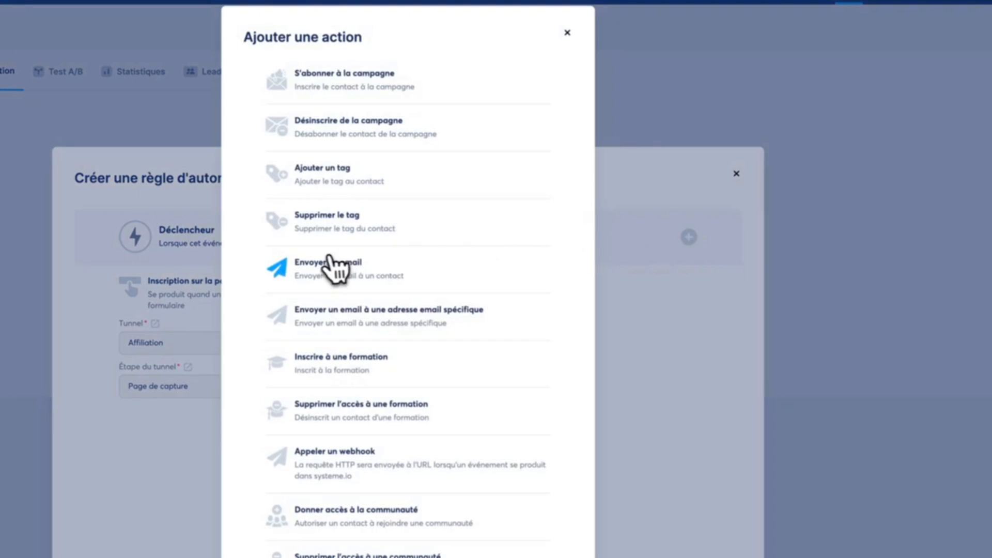
{"action": "left_click", "coordinate": [397, 174]}
{"action": "left_click", "coordinate": [517, 340]}
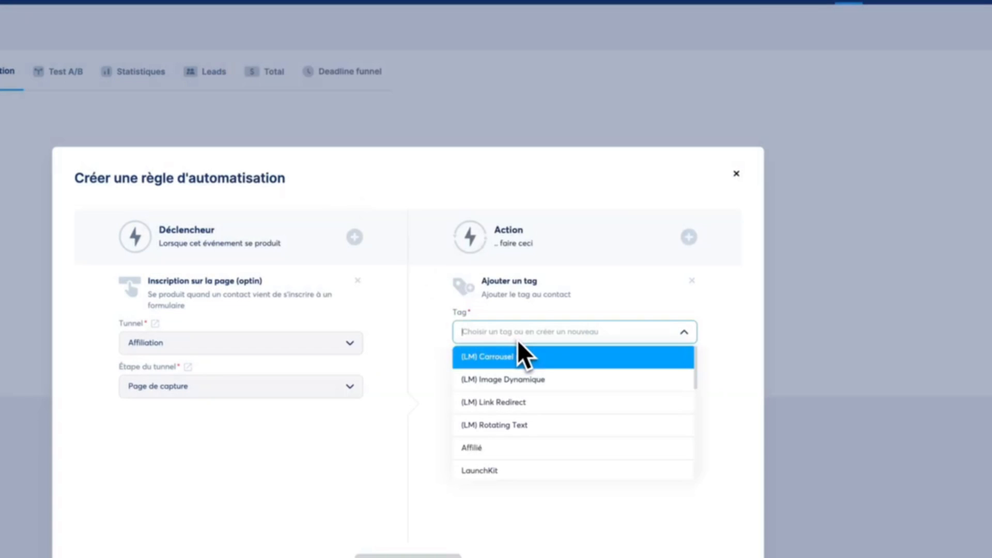
{"action": "type", "text": "aff"}
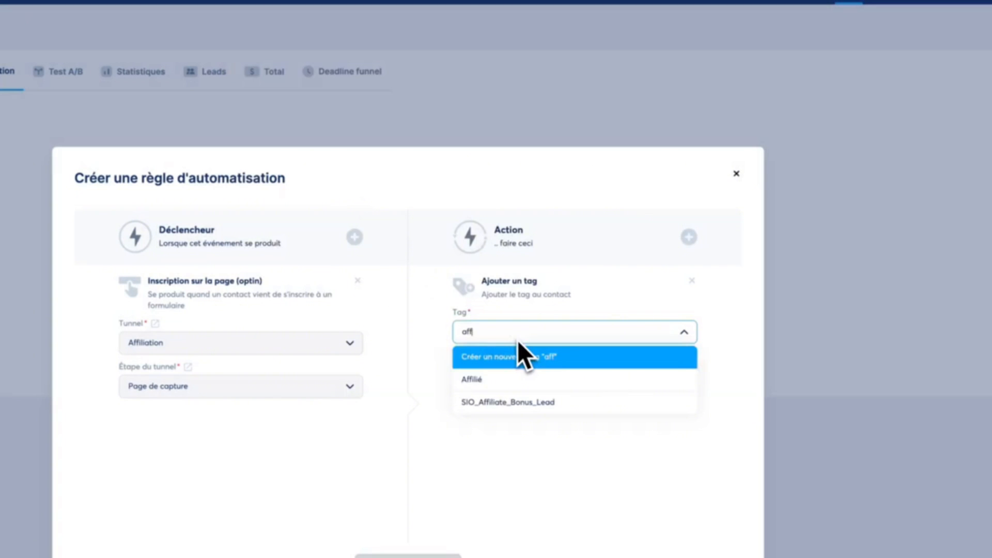
{"action": "left_click", "coordinate": [497, 382]}
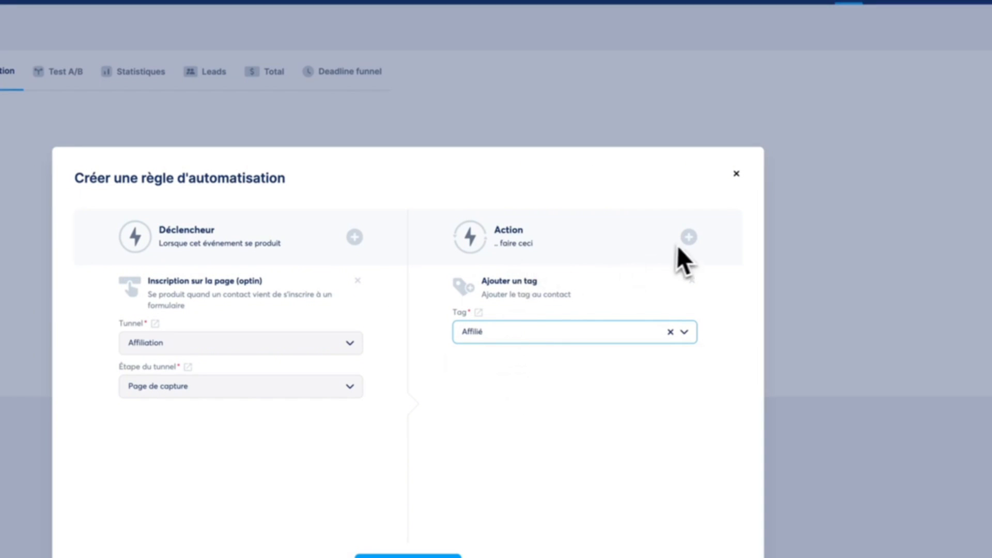
Add an "Envoyer un email" action to the rule and start creating a new email for it
{"action": "left_click", "coordinate": [688, 237]}
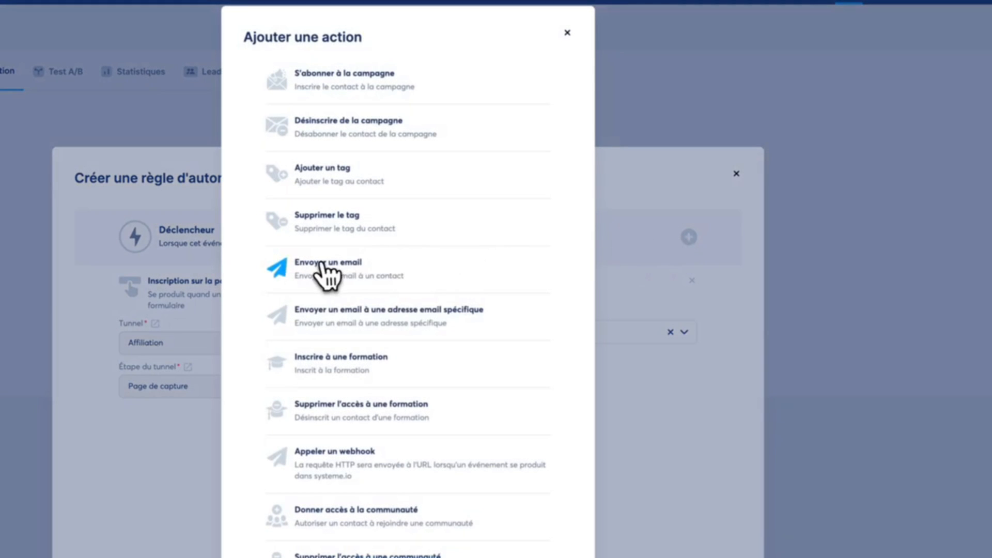
{"action": "left_click", "coordinate": [324, 271]}
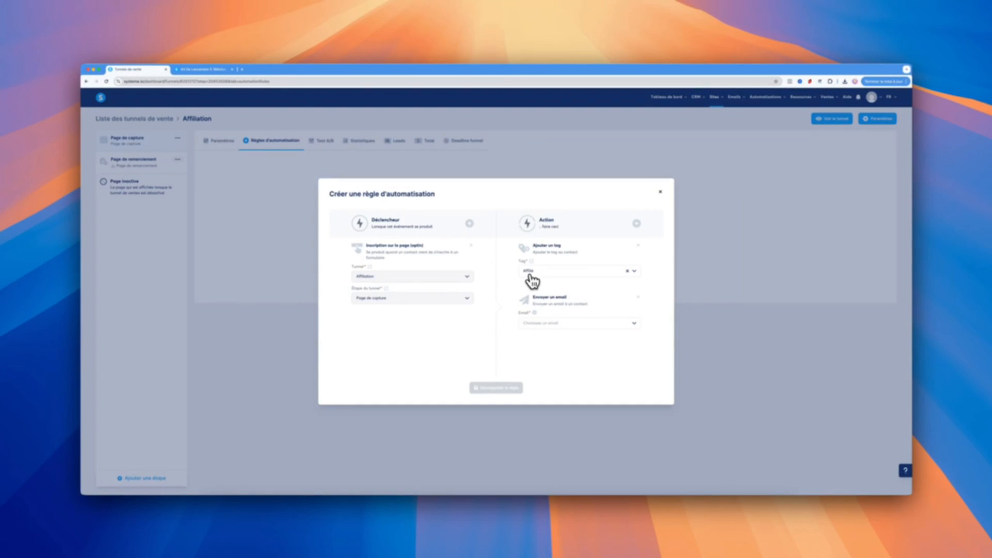
{"action": "left_click", "coordinate": [536, 315]}
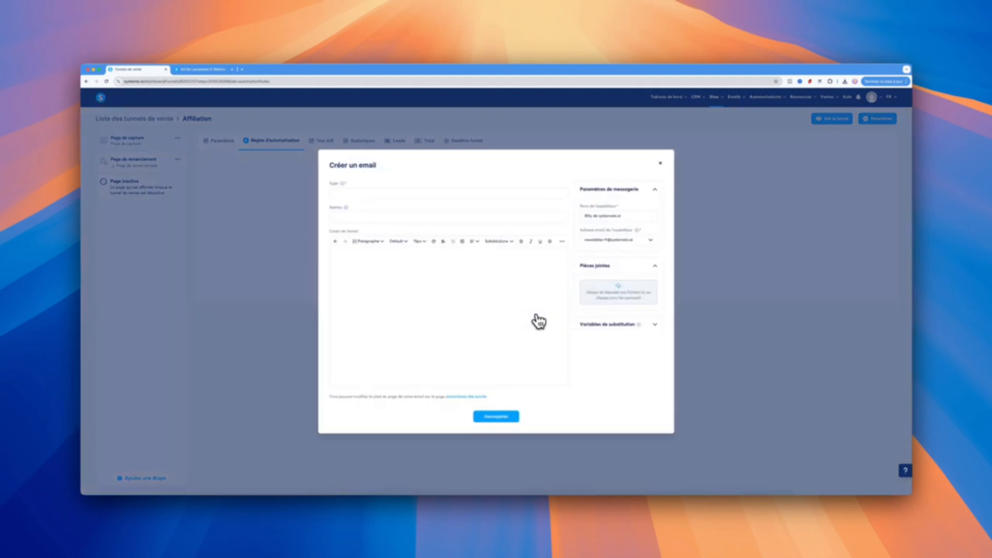
Set the email subject to "Bienvenue dans le programme d'affiliation" and paste the prepared welcome message into the body
{"action": "left_click", "coordinate": [387, 194]}
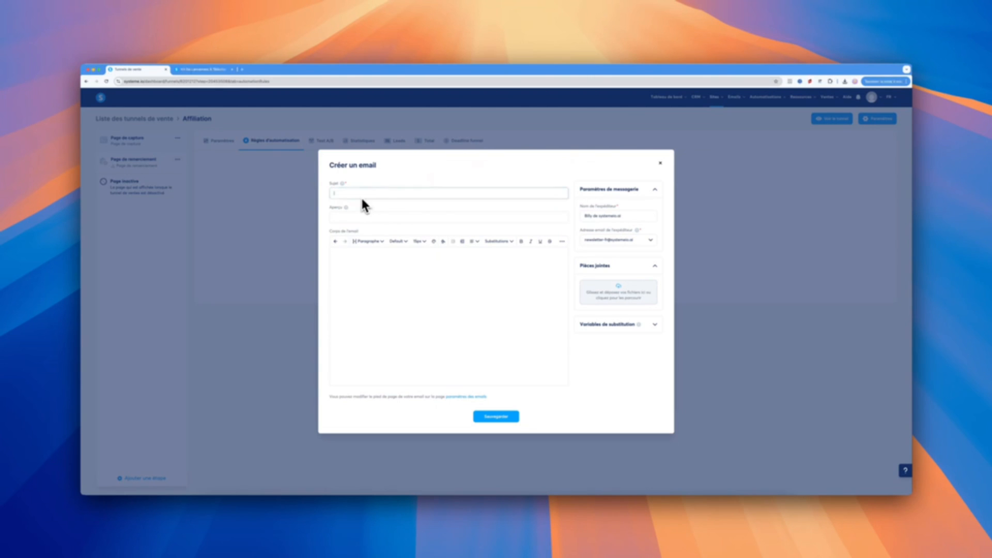
{"action": "type", "text": "Bienvenue dans le programme d'affiliation"}
{"action": "key", "text": "super+Tab"}
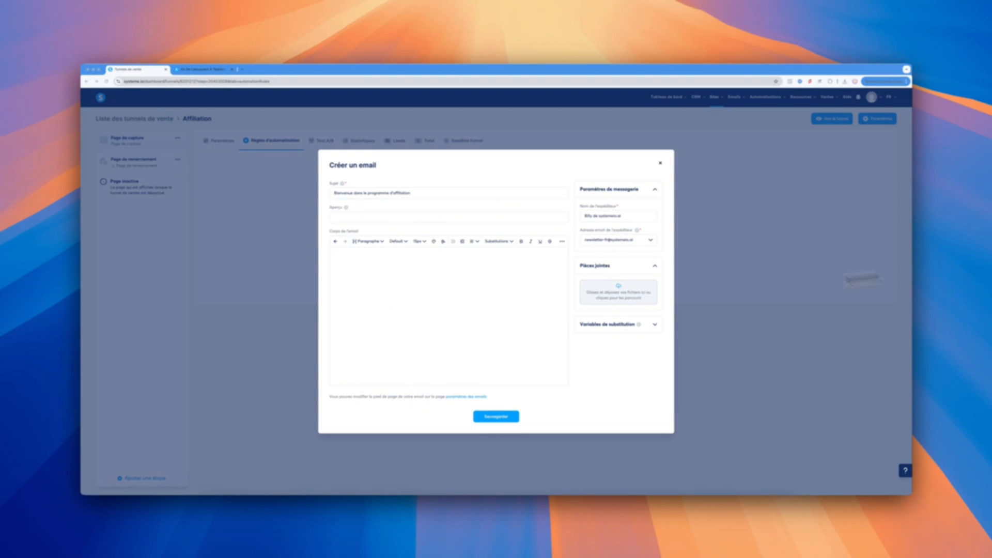
{"action": "left_click", "coordinate": [446, 309]}
{"action": "key", "text": "super+v"}
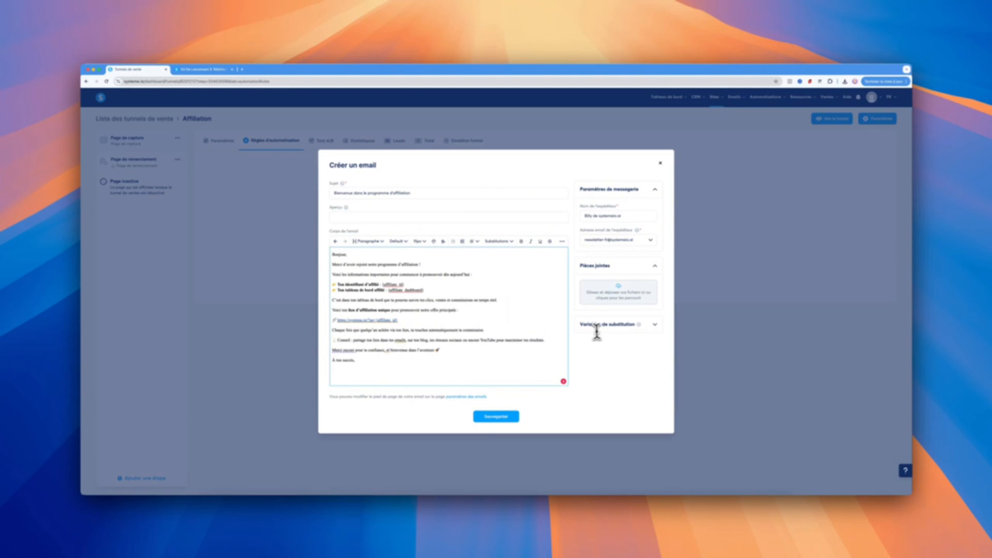
Replace the affiliate ID placeholder after "Ton identifiant d'affilié" with {affiliate_id} copied from the substitution variables
{"action": "left_click", "coordinate": [655, 326]}
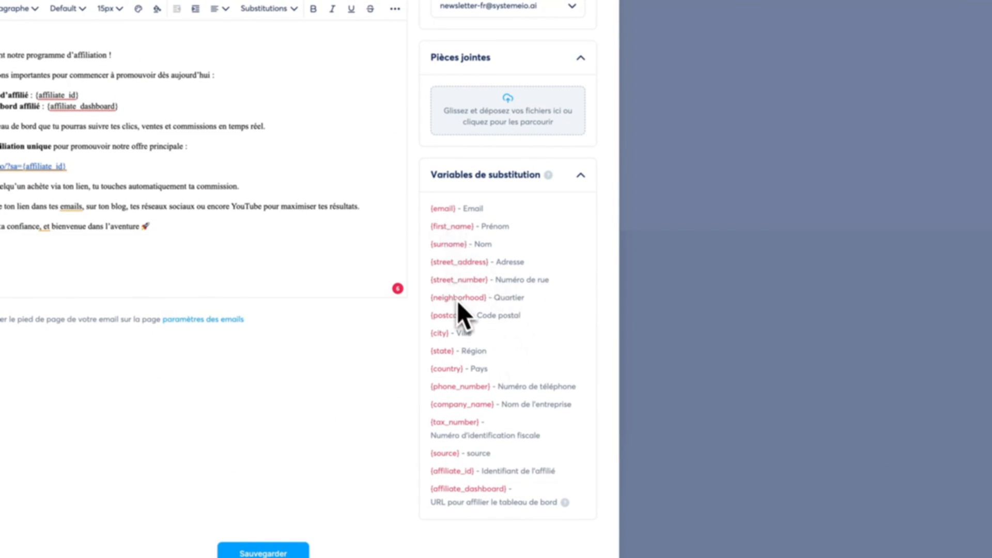
{"action": "left_click_drag", "start_coordinate": [433, 298], "coordinate": [481, 302]}
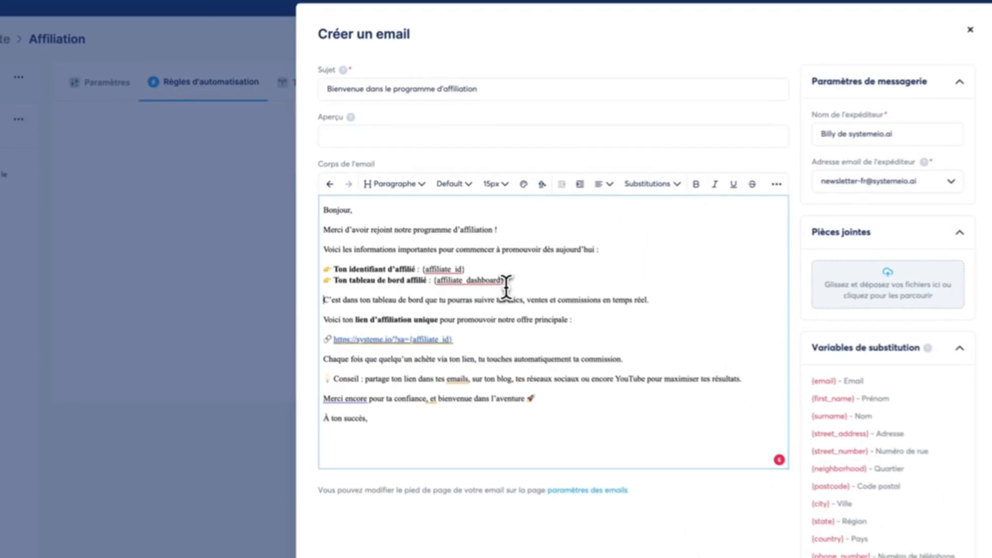
{"action": "left_click_drag", "start_coordinate": [423, 241], "coordinate": [383, 235]}
{"action": "left_click", "coordinate": [542, 269]}
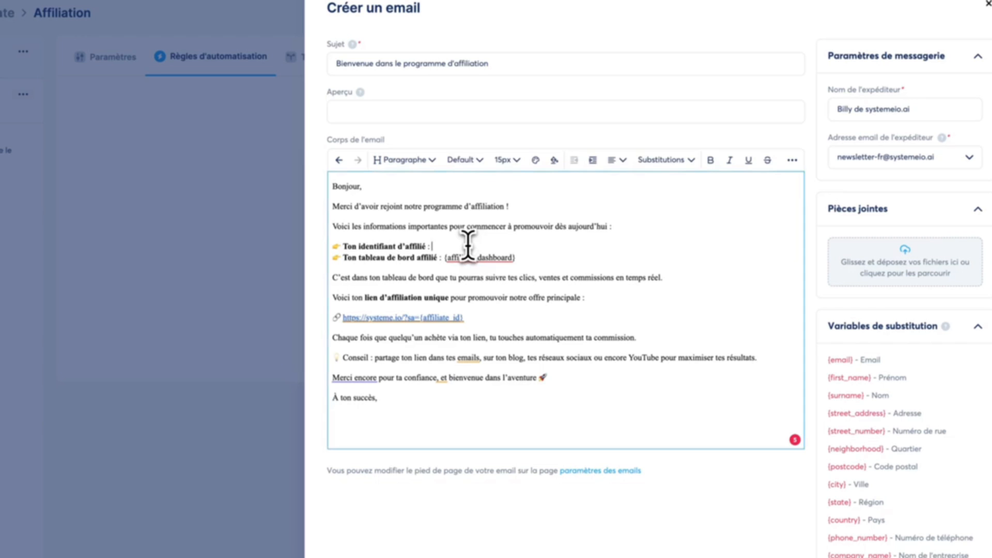
{"action": "type", "text": "{affiliate_id}"}
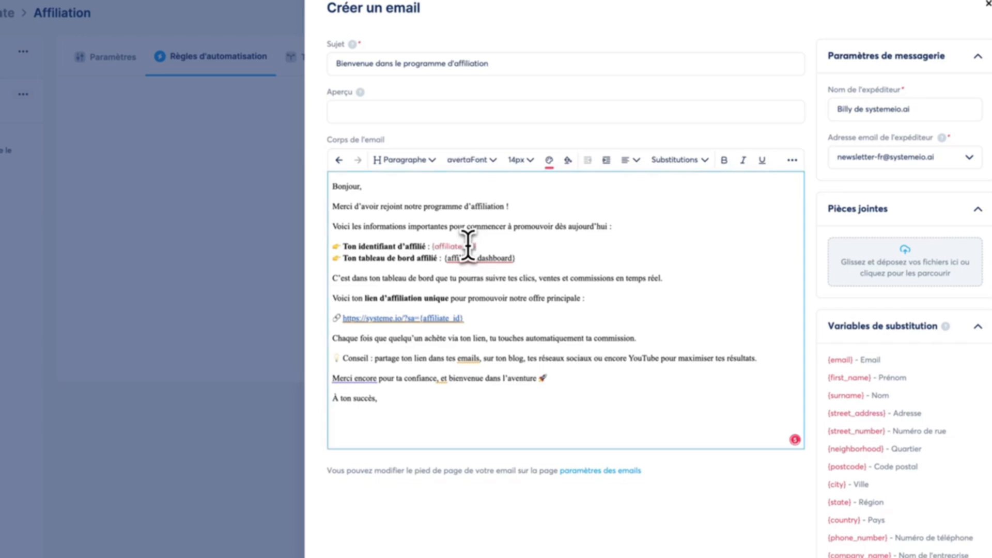
Change the text colour of {affiliate_id} after "Ton identifiant d'affilié" to blue
{"action": "left_click_drag", "start_coordinate": [476, 246], "coordinate": [434, 247]}
{"action": "left_click", "coordinate": [549, 160]}
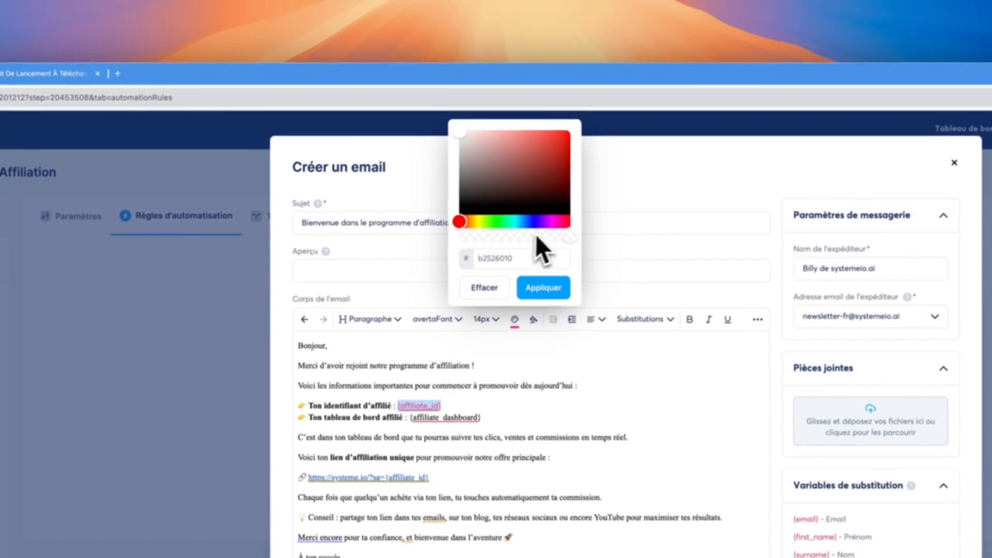
{"action": "left_click", "coordinate": [522, 221]}
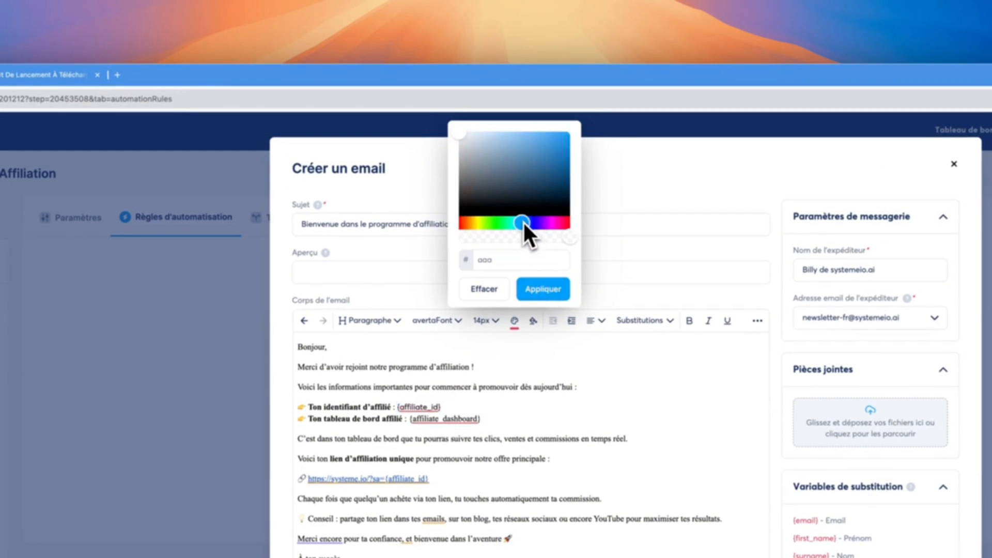
{"action": "left_click", "coordinate": [557, 134]}
{"action": "left_click", "coordinate": [543, 289]}
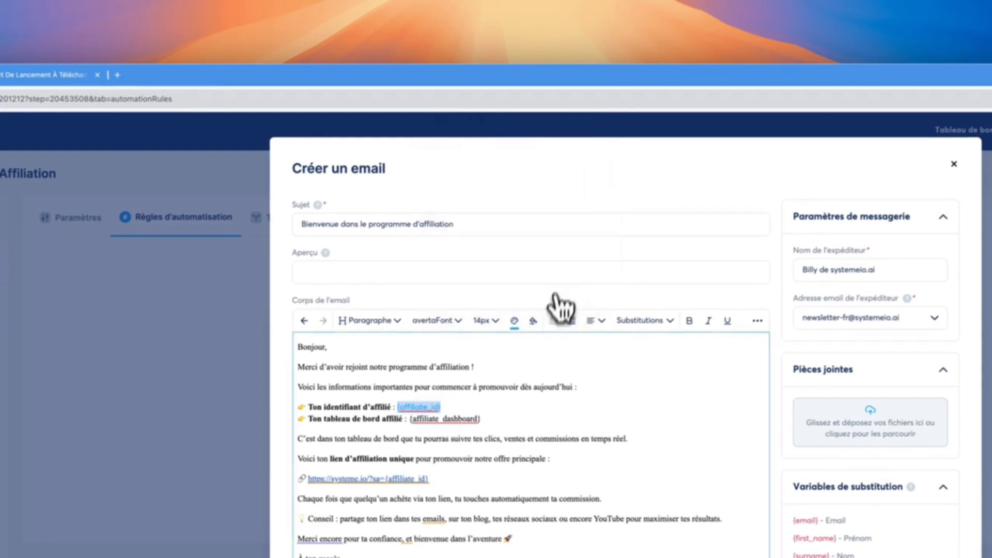
{"action": "left_click", "coordinate": [540, 389]}
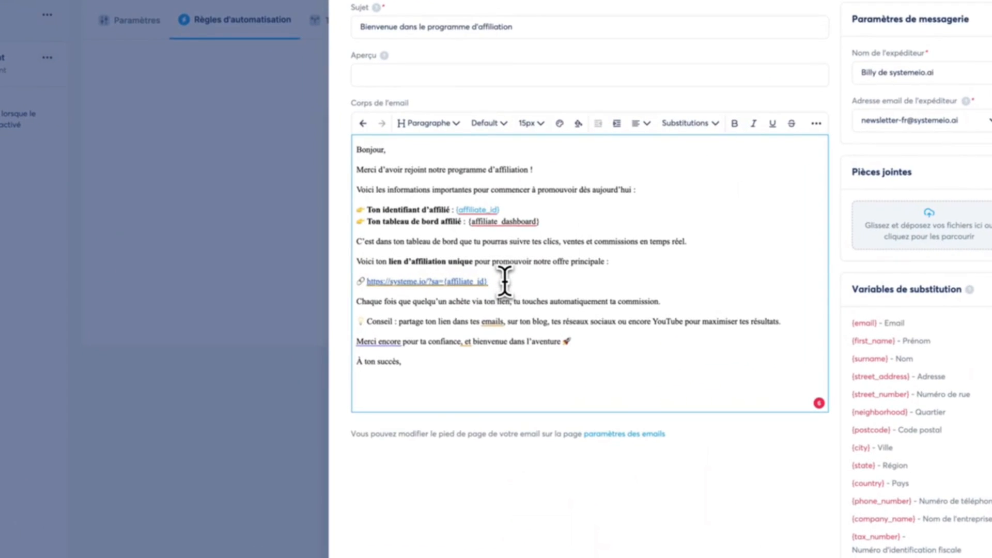
Save the welcome email and the capture page's automation rule
{"action": "left_click", "coordinate": [504, 282]}
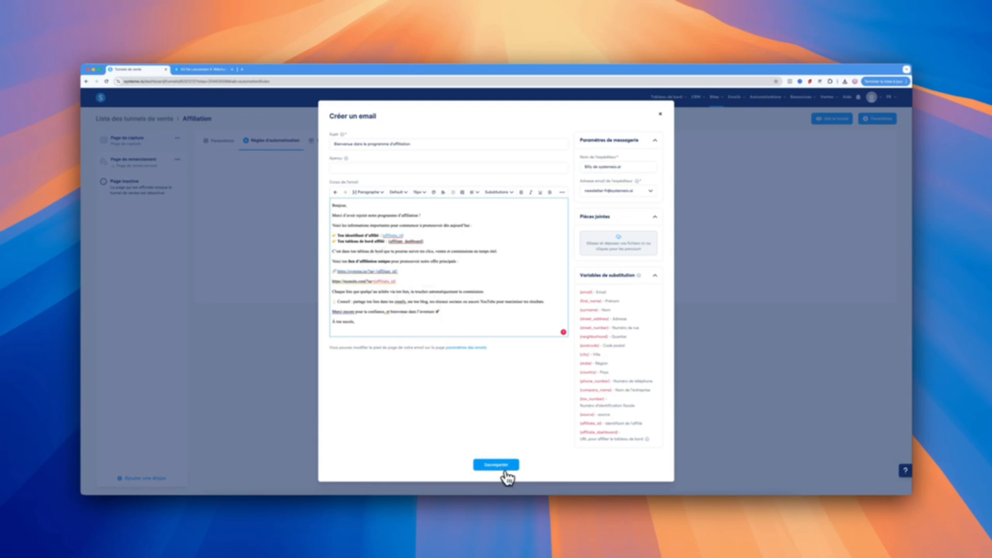
{"action": "left_click", "coordinate": [496, 465]}
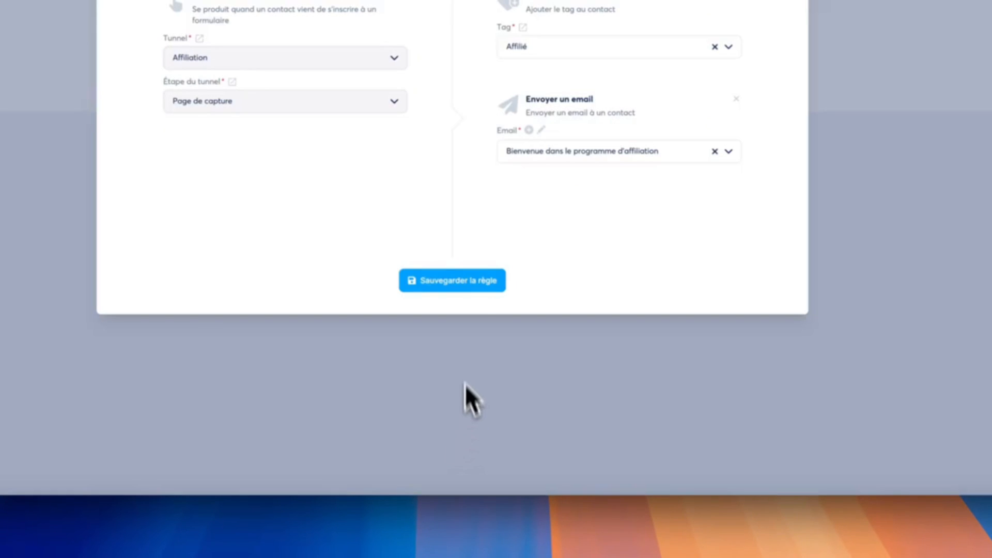
{"action": "left_click", "coordinate": [461, 284]}
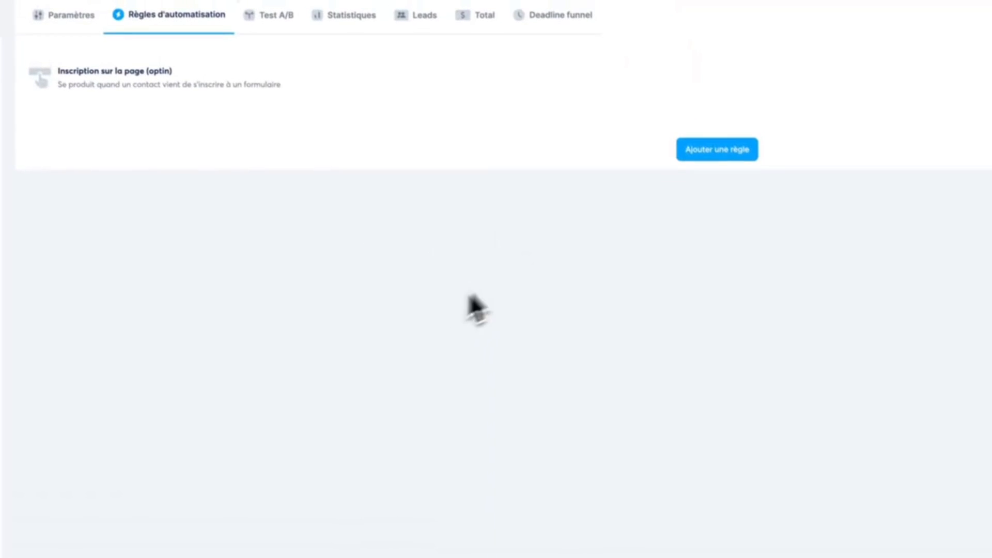